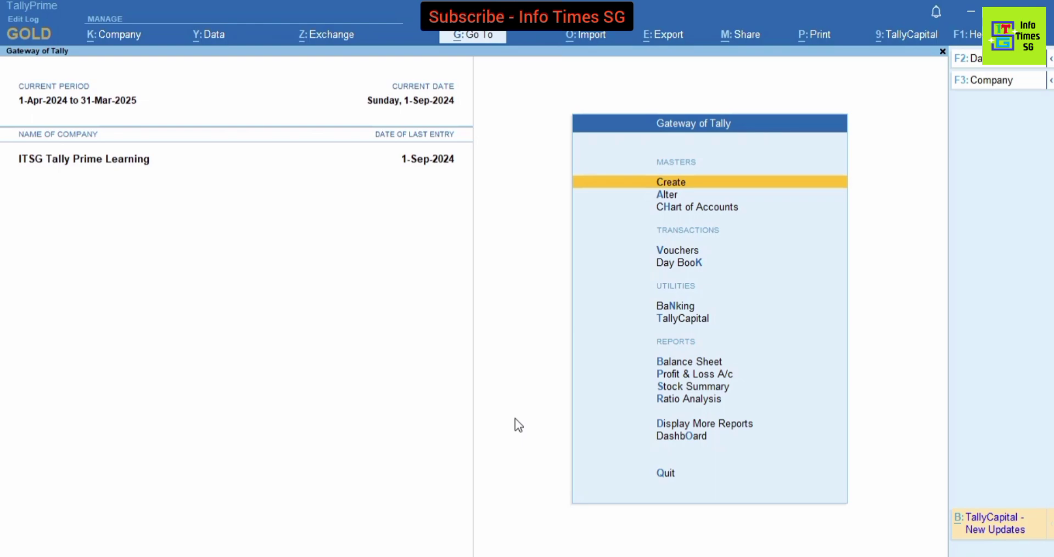
Open the GSTR-1 report for September 2024 from Statutory Reports > GST Reports
click(669, 425)
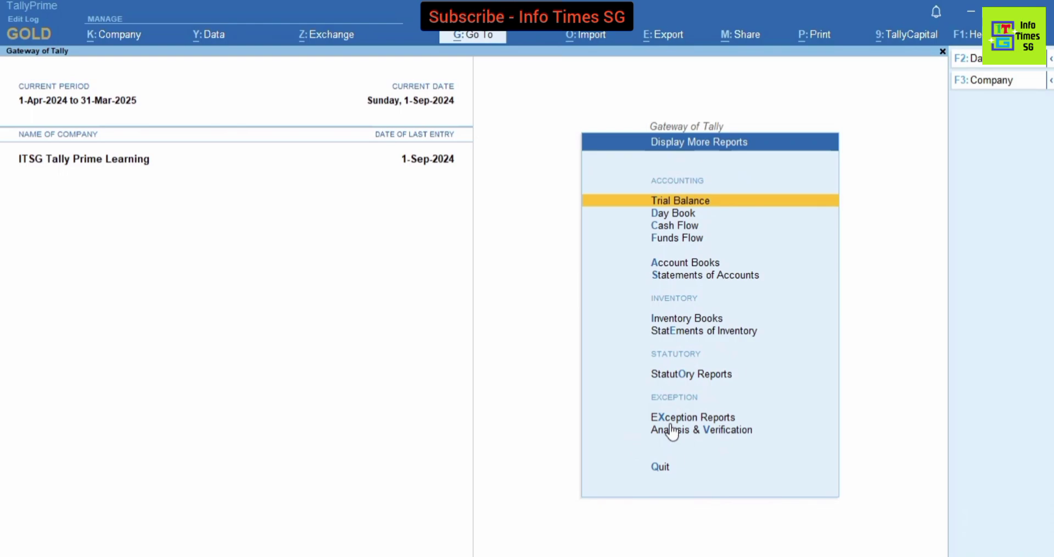
key(Down)
key(Down)
key(Down)
key(Down)
key(Down)
key(Down)
key(Down)
key(Down)
key(Down)
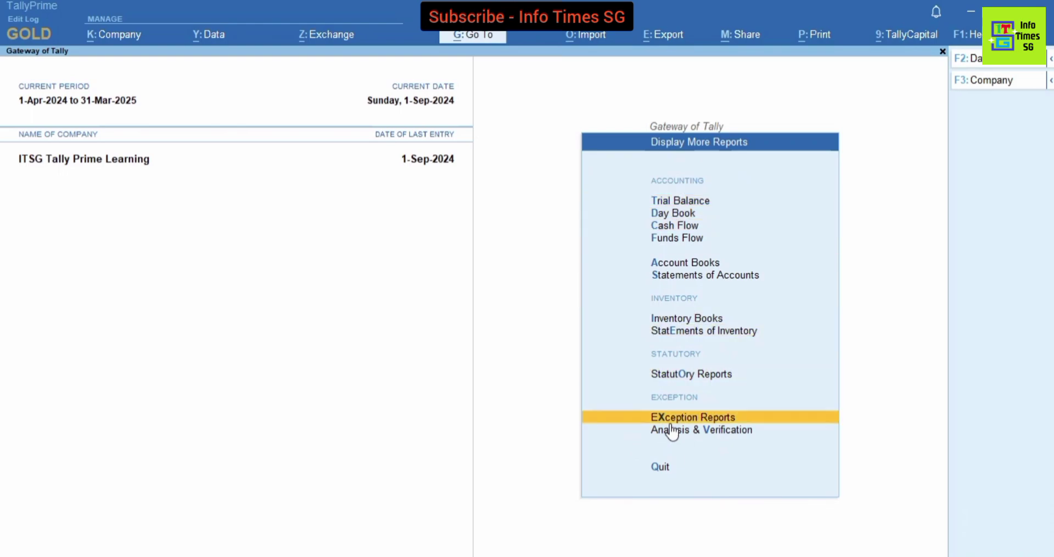
key(Up)
key(Return)
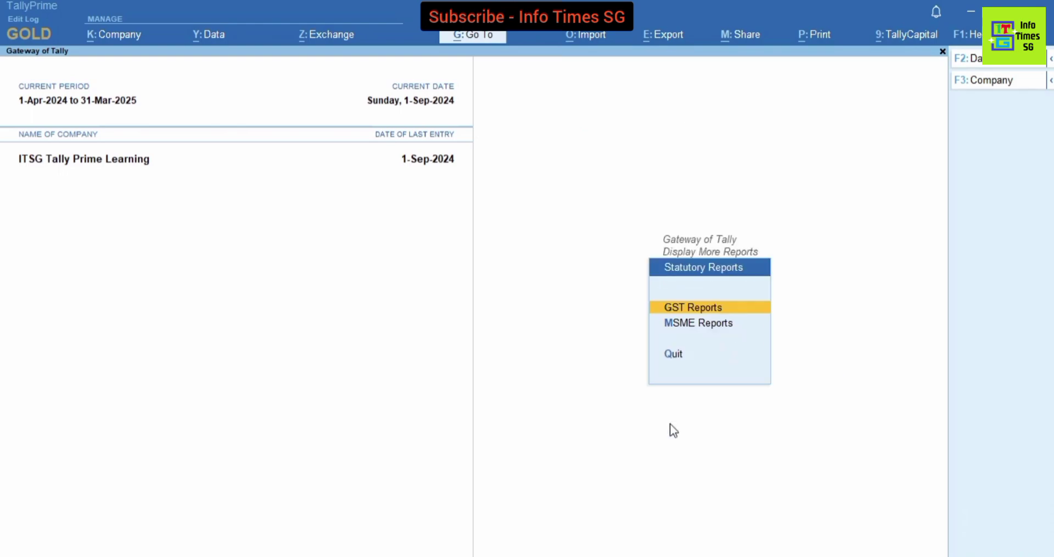
key(Return)
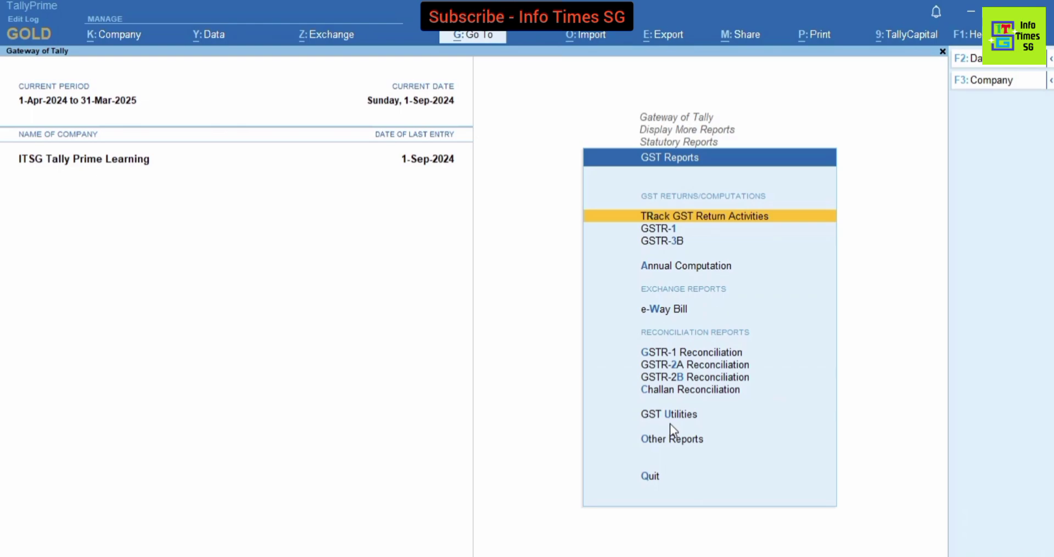
key(Down)
key(Return)
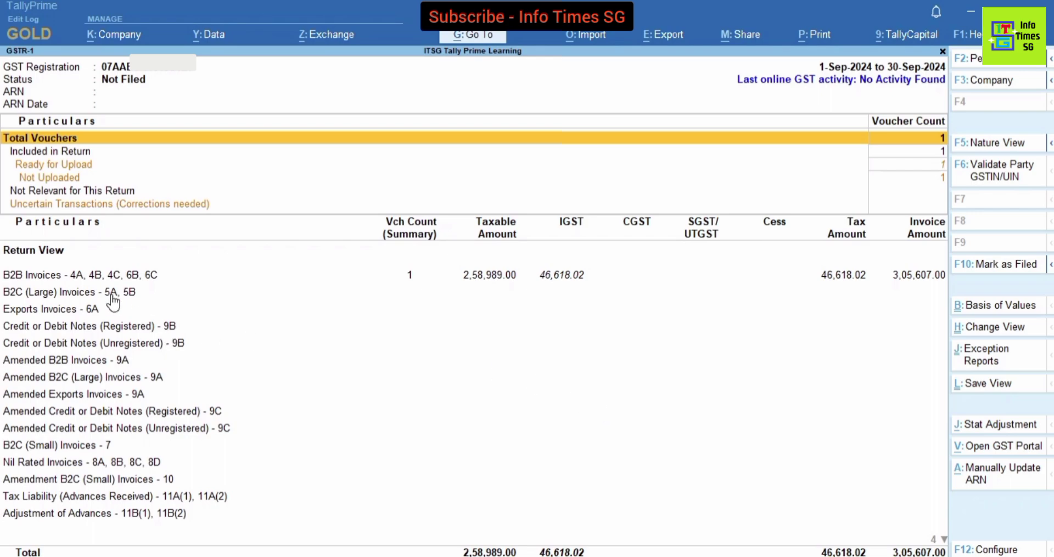
Open the Upload GSTR-1 screen through the GST Returns export option
key(Down)
key(Down)
key(Down)
key(Down)
key(Down)
key(Down)
key(Down)
key(Down)
key(Down)
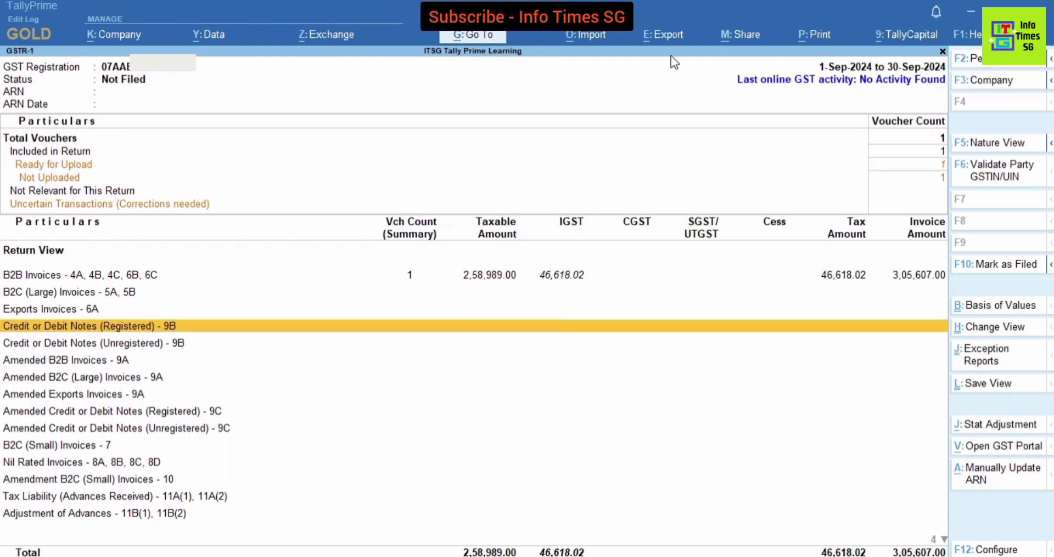
click(667, 39)
key(Down)
key(Down)
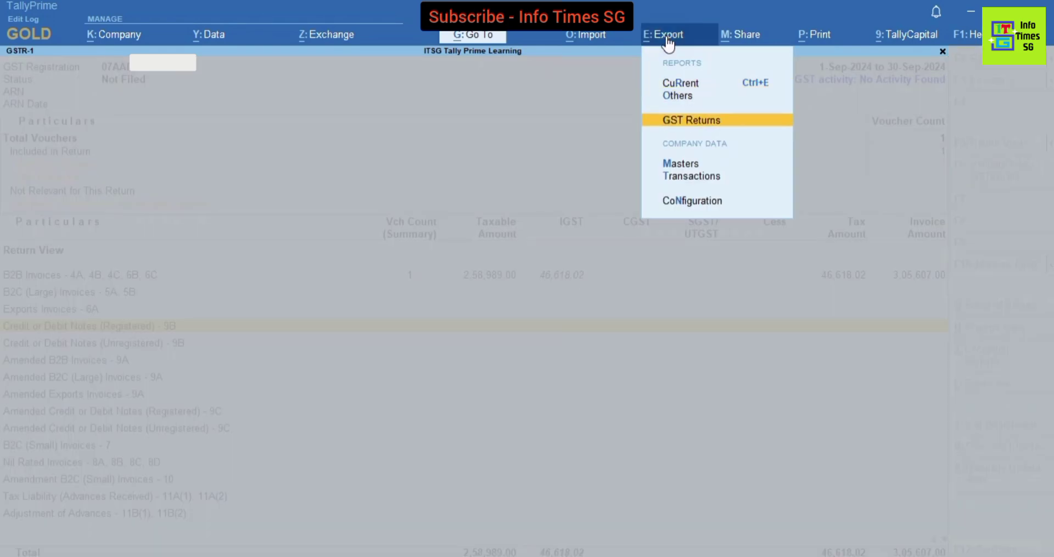
key(Return)
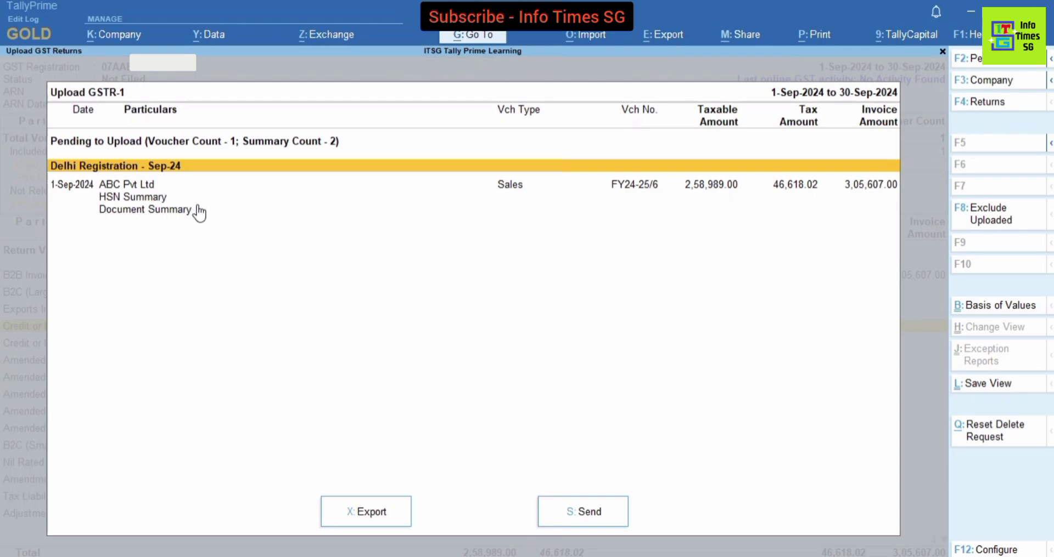
Review the HSN Summary and the Document Summary's Sales row, then return to Upload GSTR-1
key(Down)
key(Down)
key(Return)
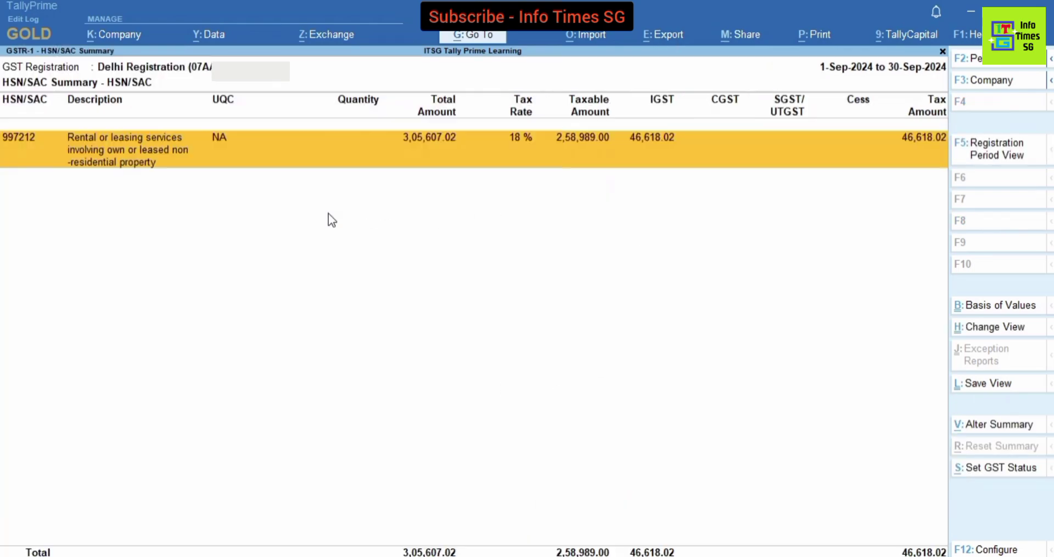
key(Escape)
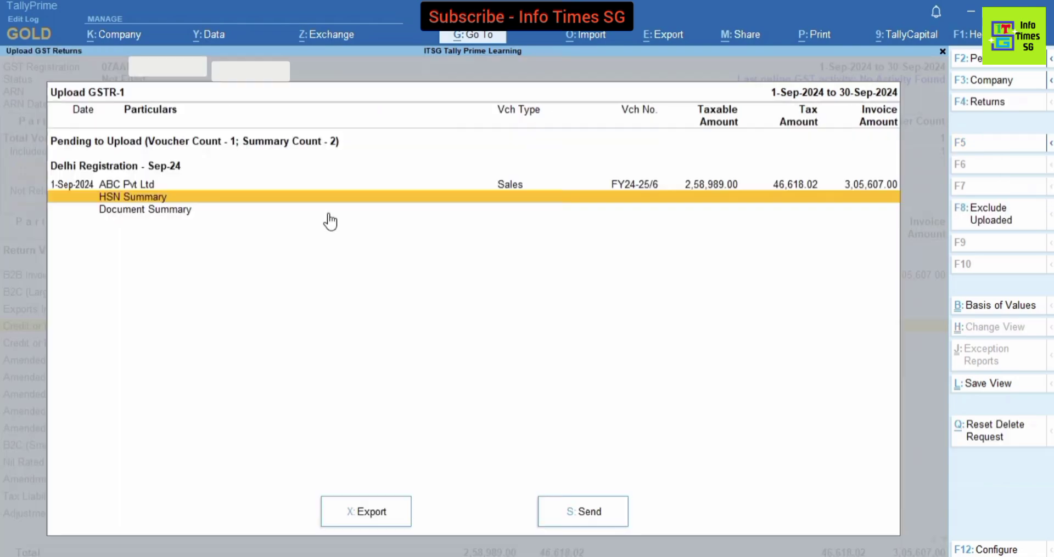
key(Down)
key(Return)
key(Down)
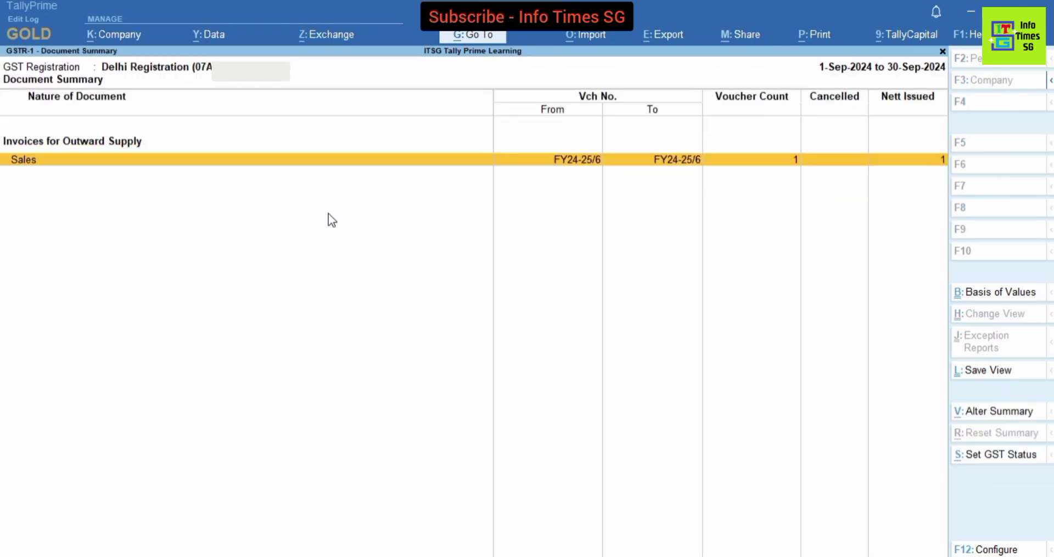
key(Escape)
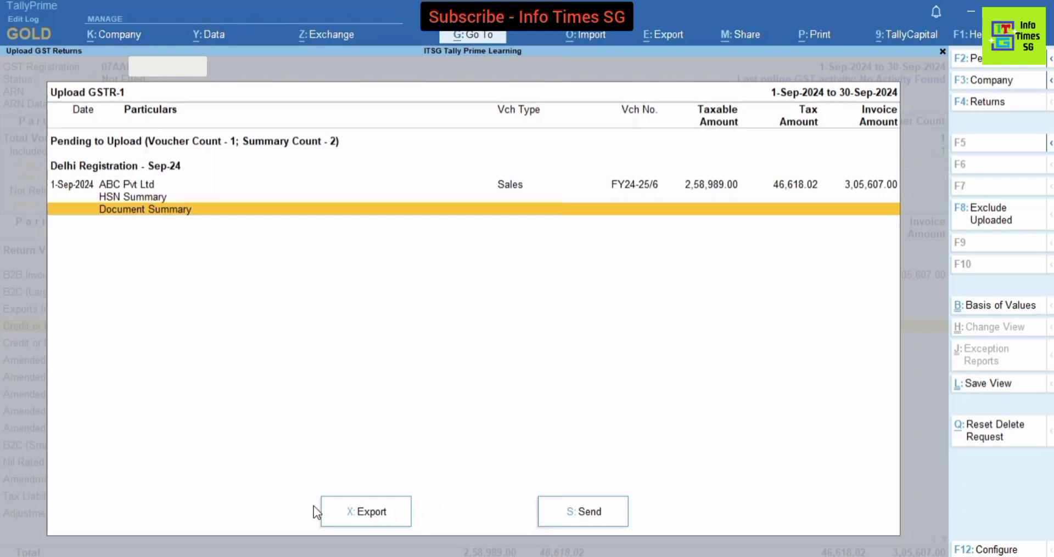
Export the pending Sep-2024 GSTR-1 data as a JSON file to the TEF folder
click(362, 519)
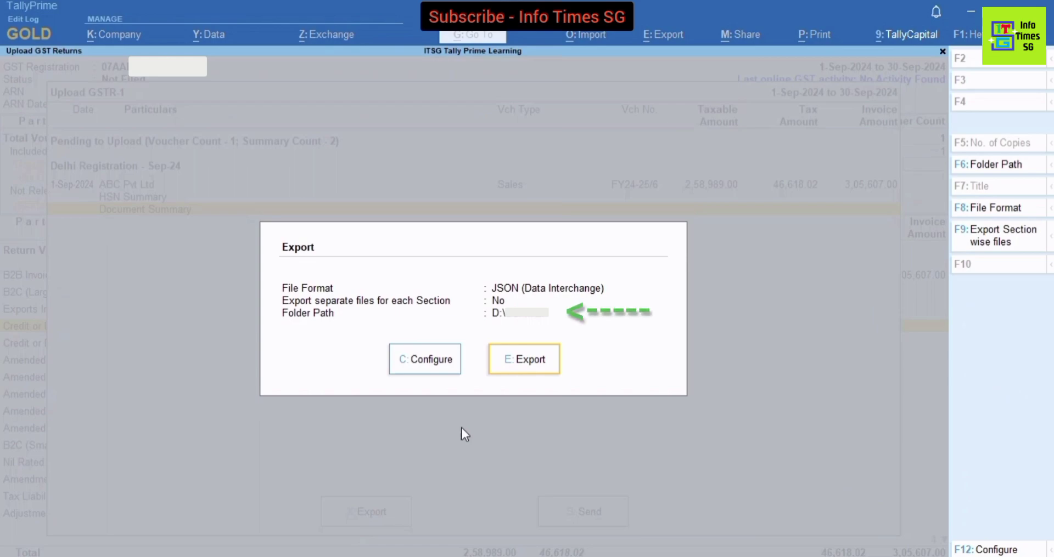
click(528, 369)
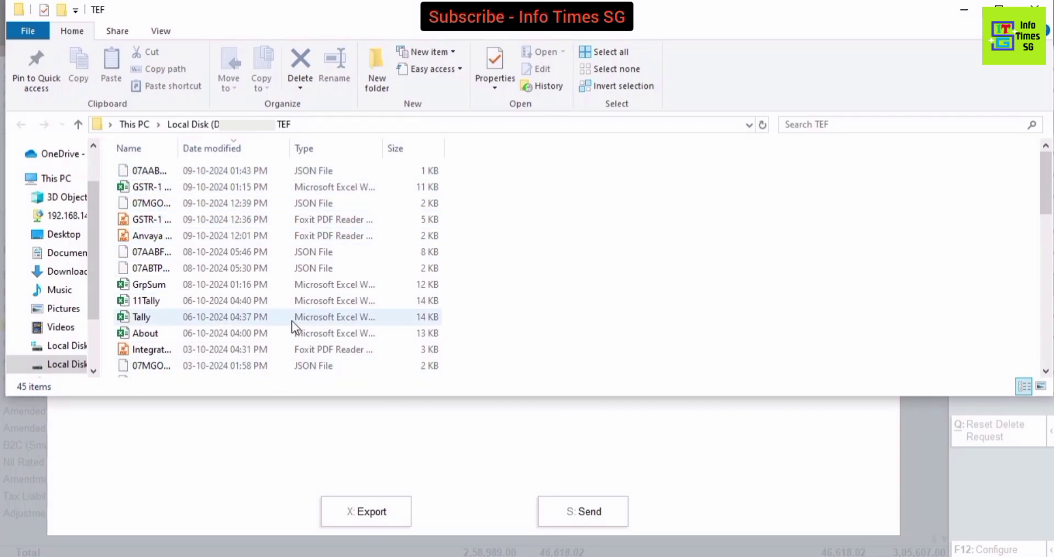
Minimise the TEF folder window to return to TallyPrime's Upload GSTR-1 screen
click(962, 10)
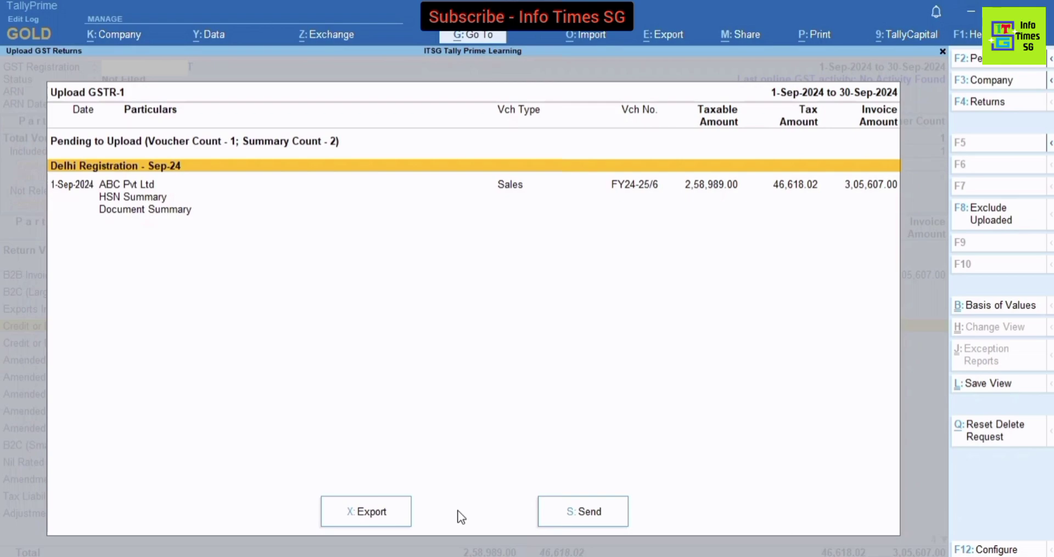
Send the GSTR-1 data to the GST portal and confirm the upload with Yes
click(602, 513)
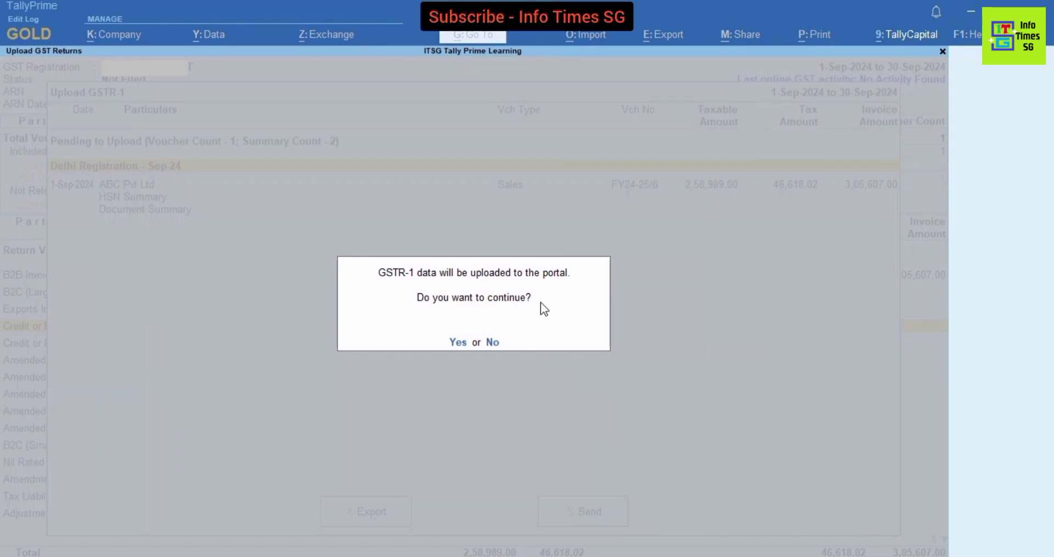
click(452, 346)
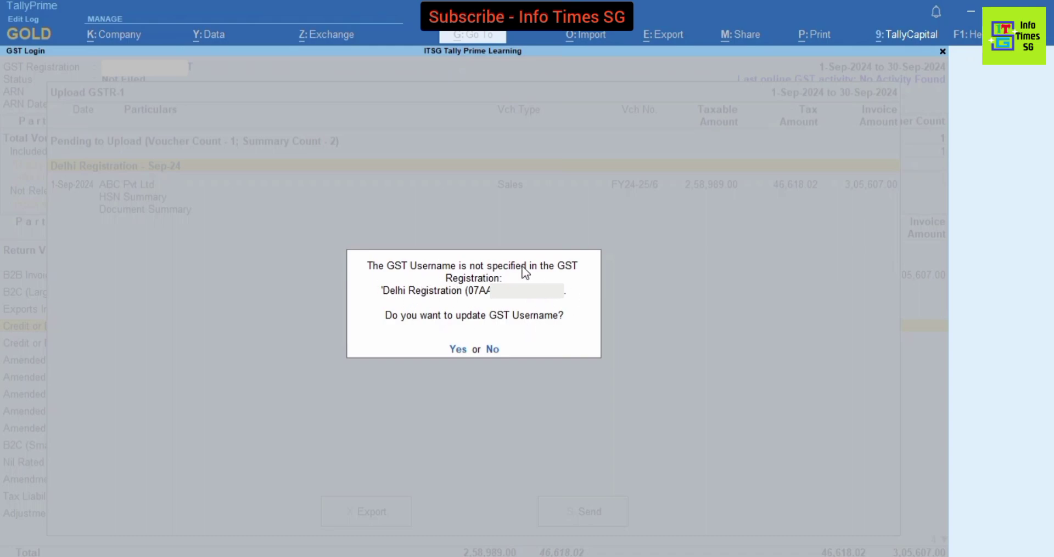
Save the GST portal username to the Delhi Registration and accept it
click(458, 350)
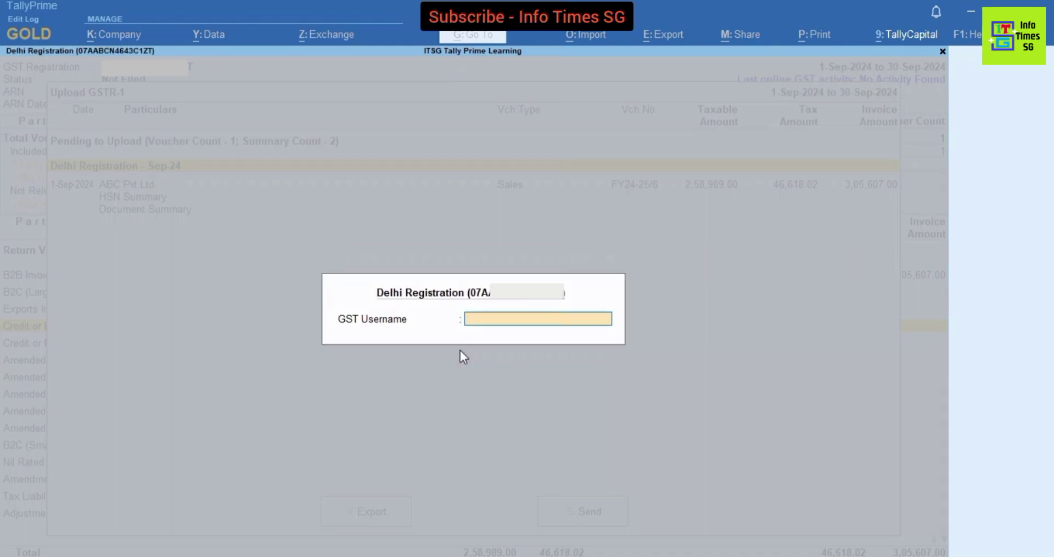
key(ctrl+v)
text(s)
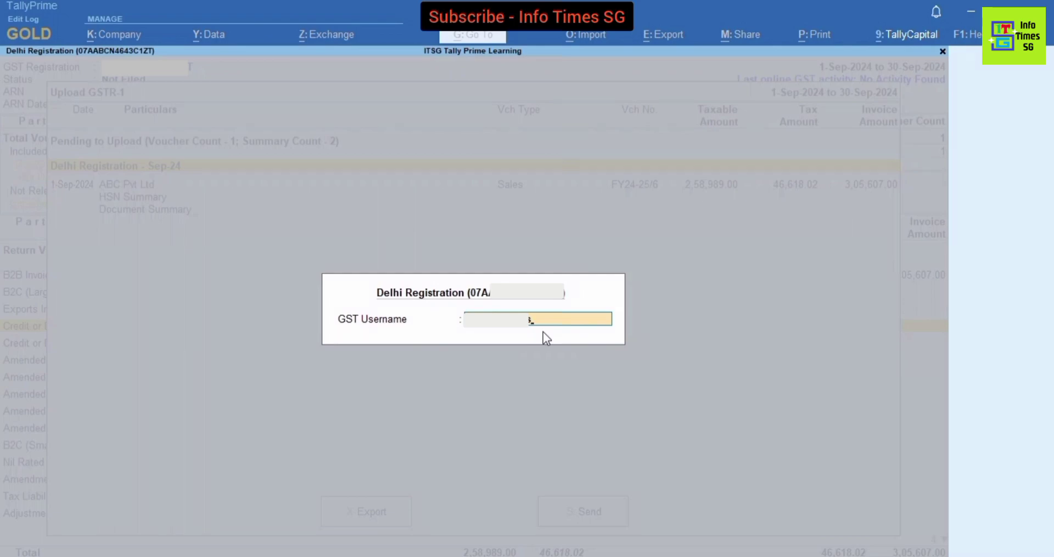
key(Return)
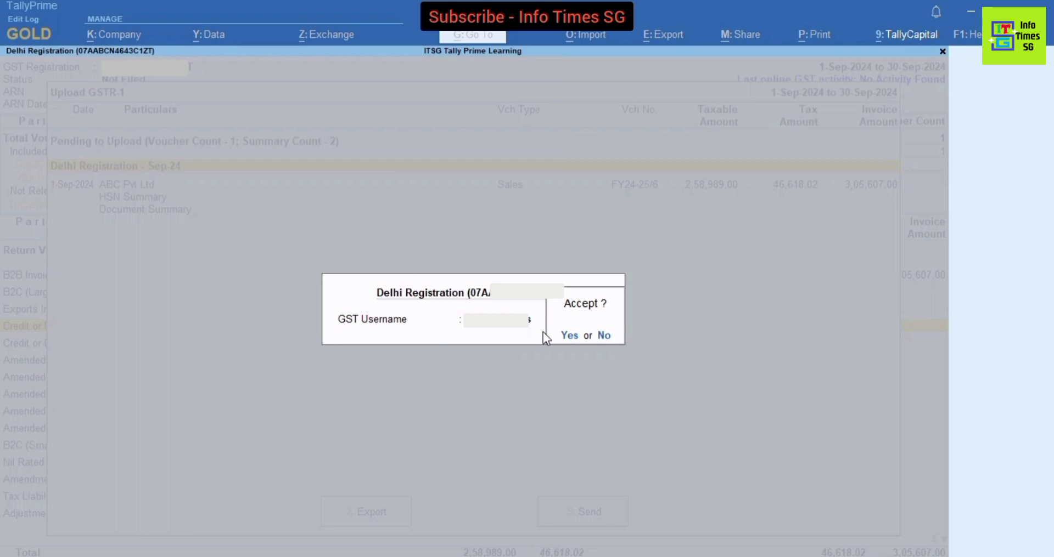
key(Return)
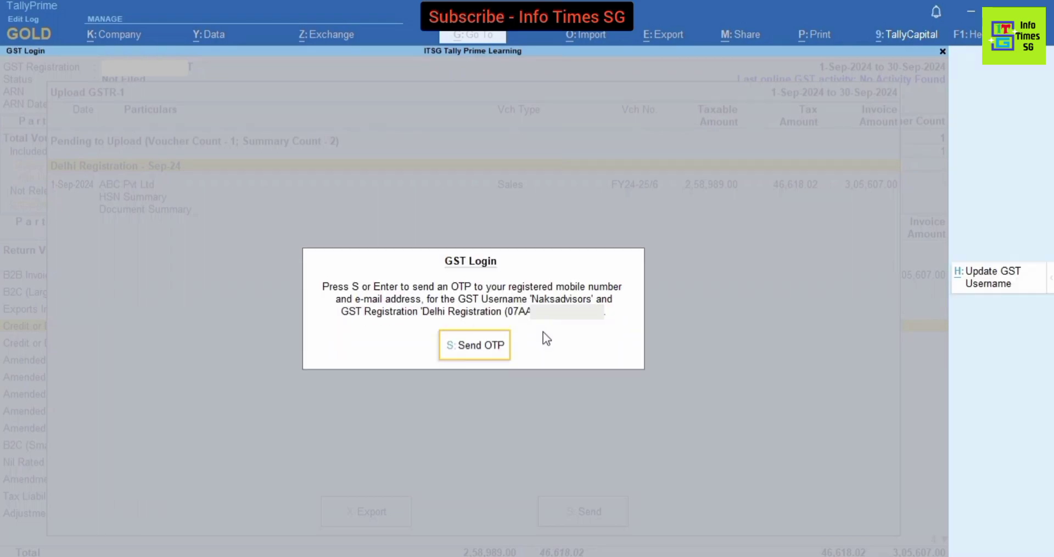